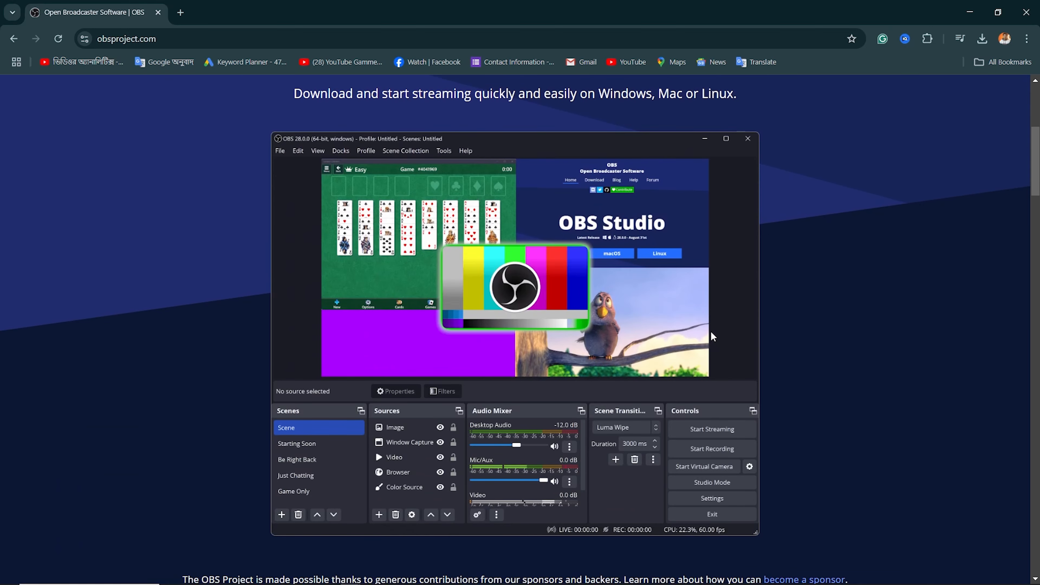
- Minimize the browser and switch to OBS Studio in a maximized window
scroll(711, 336, up, 1)
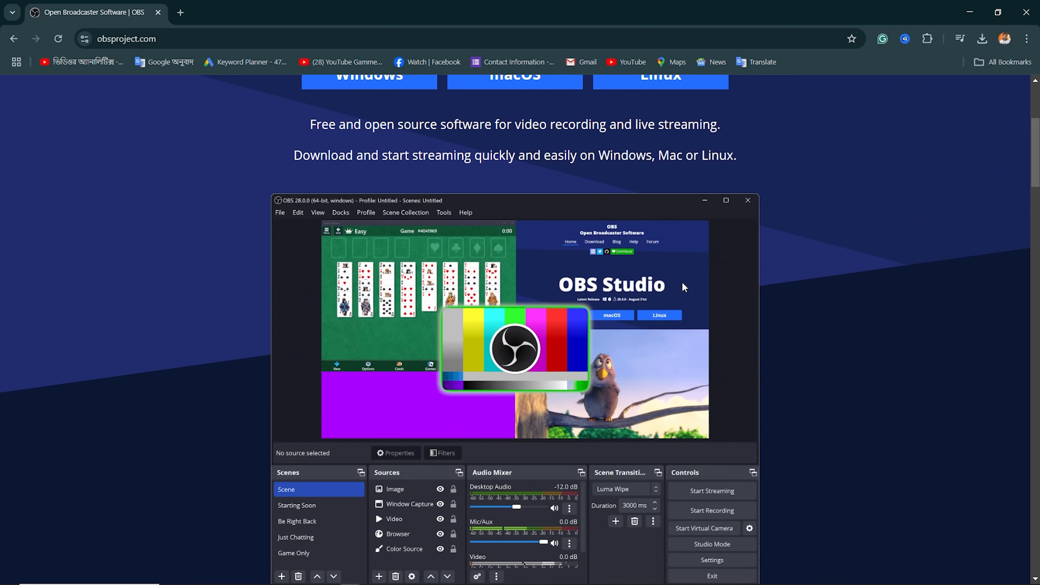
click(969, 11)
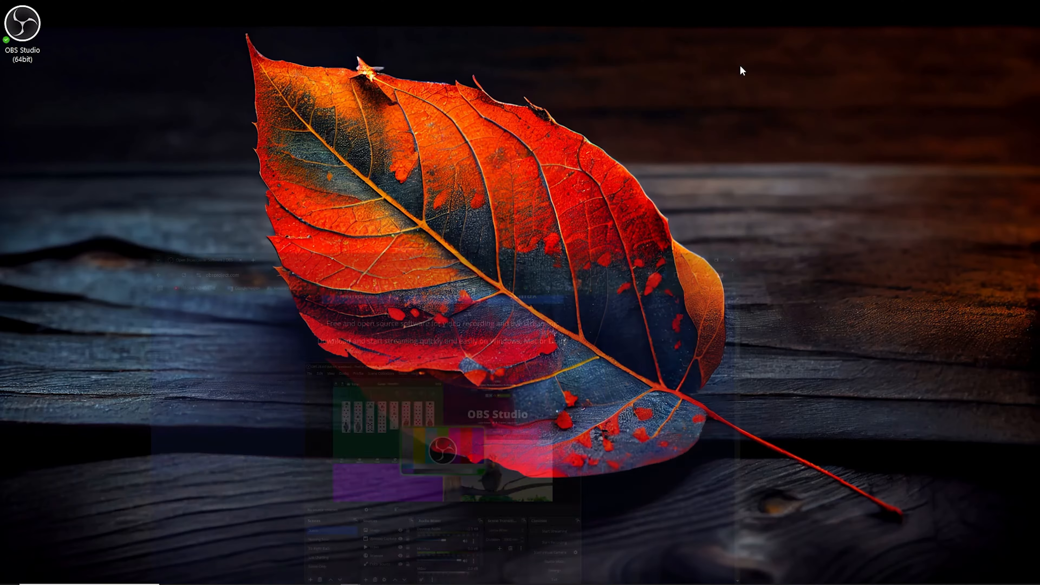
drag(0, 4, 952, 11)
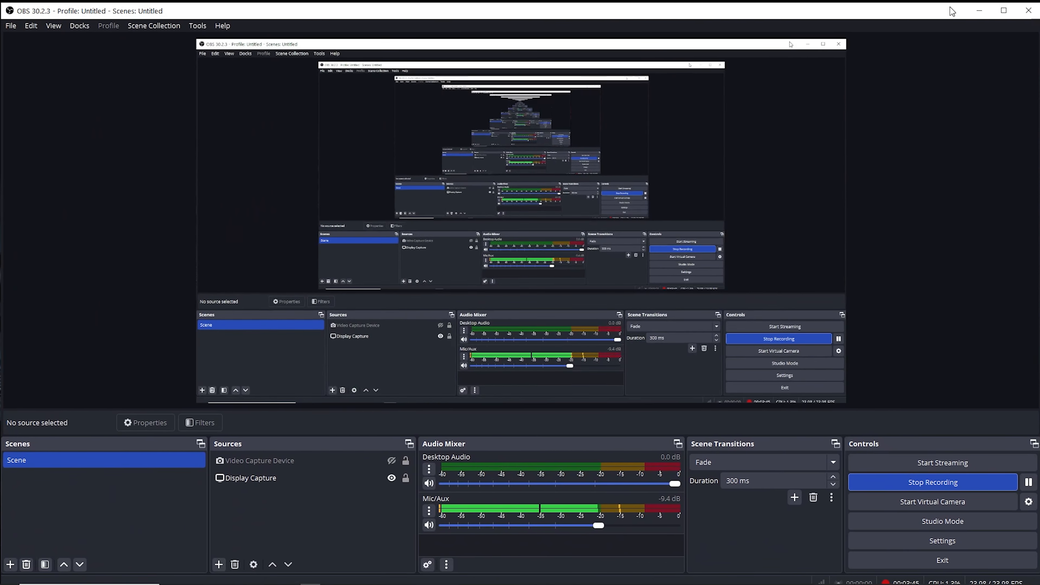
click(1006, 15)
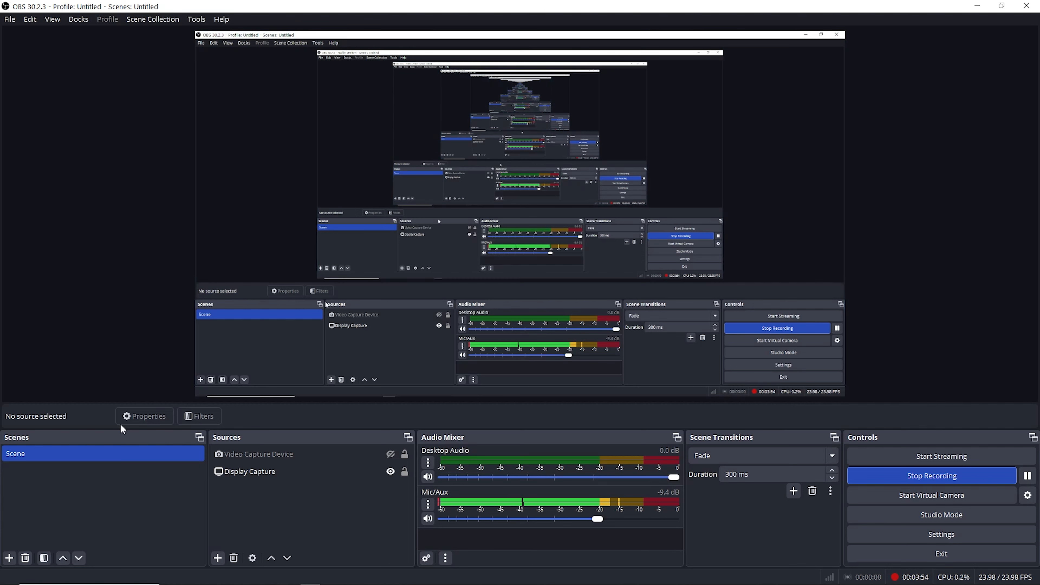
- Try to add a new scene named Scene 2
click(9, 559)
drag(471, 260, 215, 440)
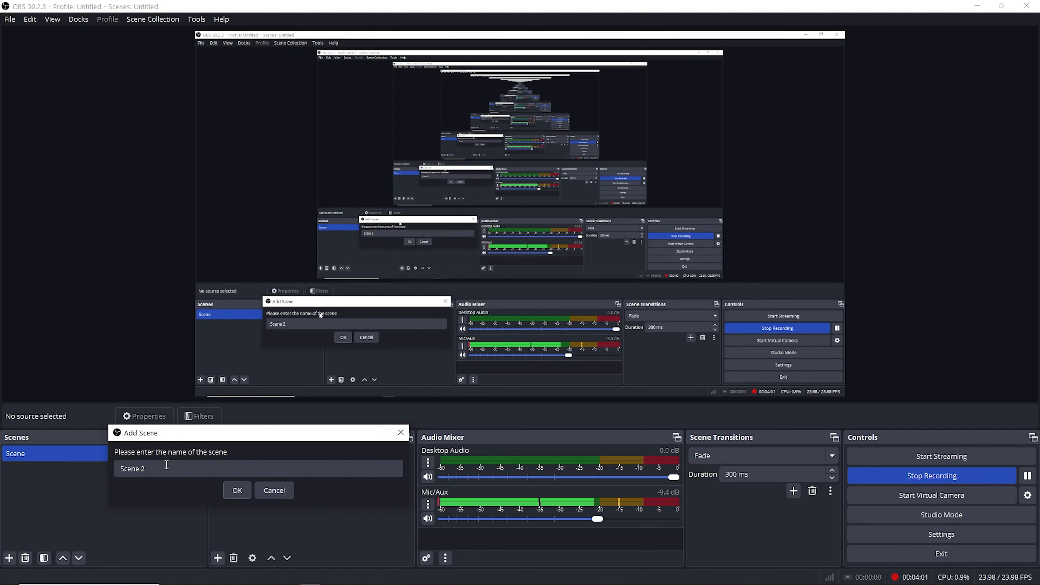
click(232, 494)
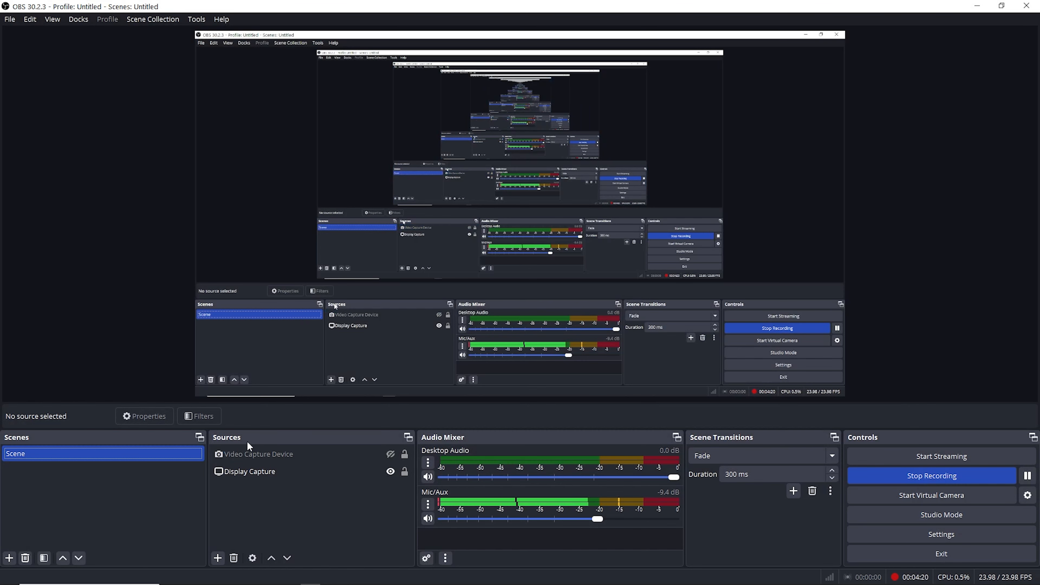
- Remove the hidden Video Capture Device source from the scene and confirm the removal
click(256, 470)
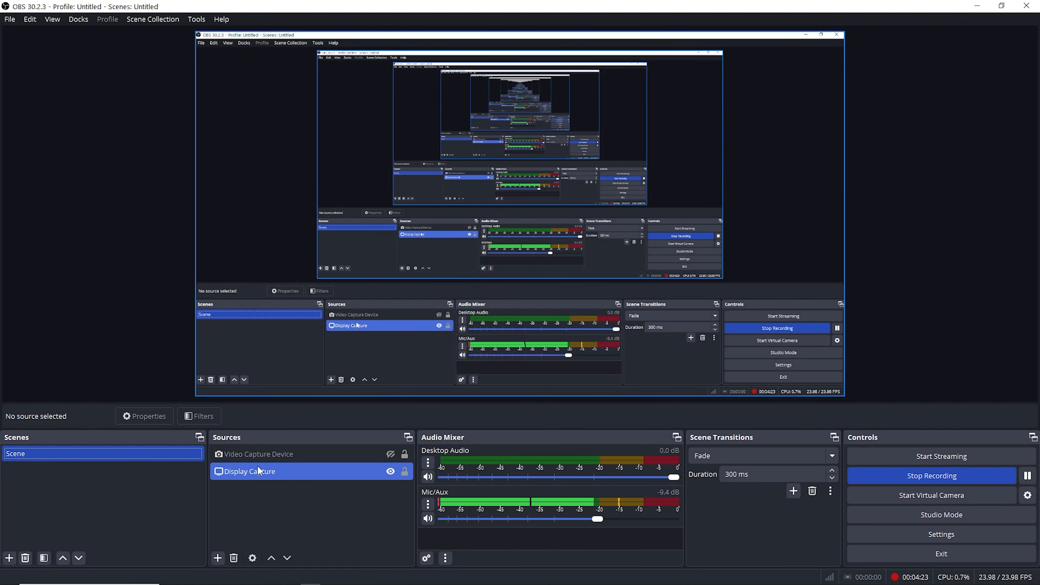
click(393, 460)
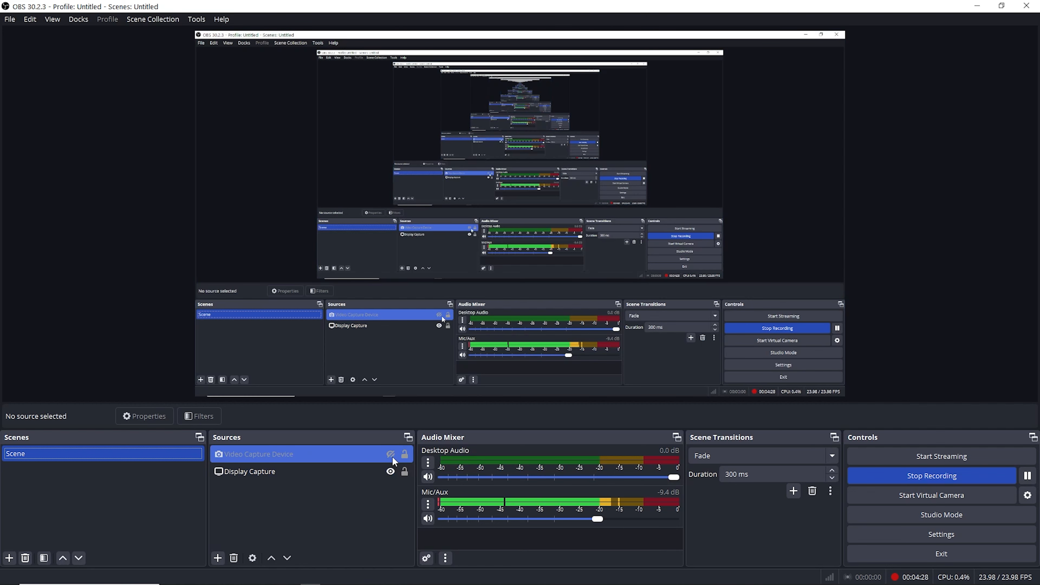
right_click(344, 449)
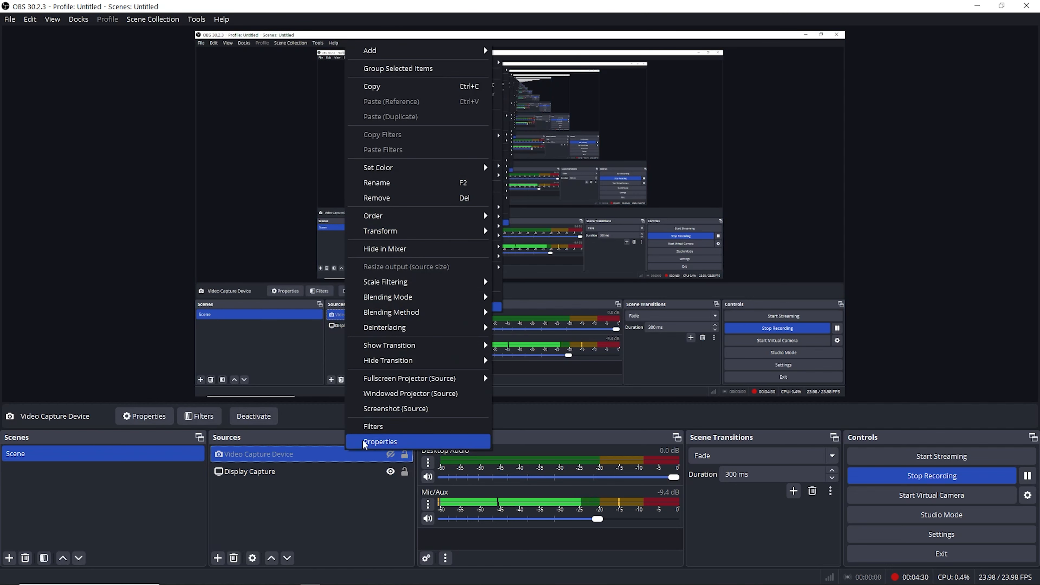
click(376, 198)
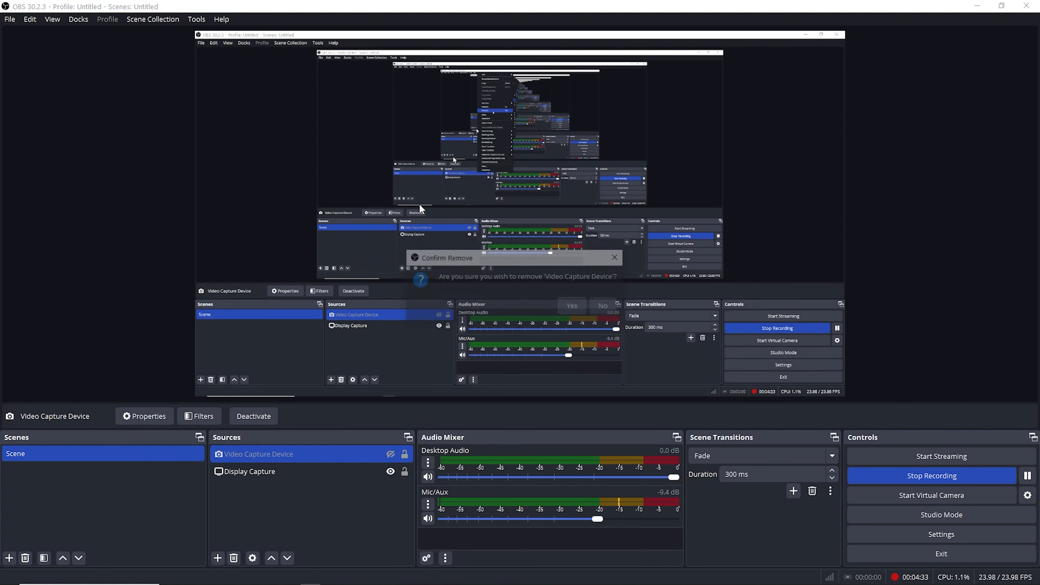
click(573, 307)
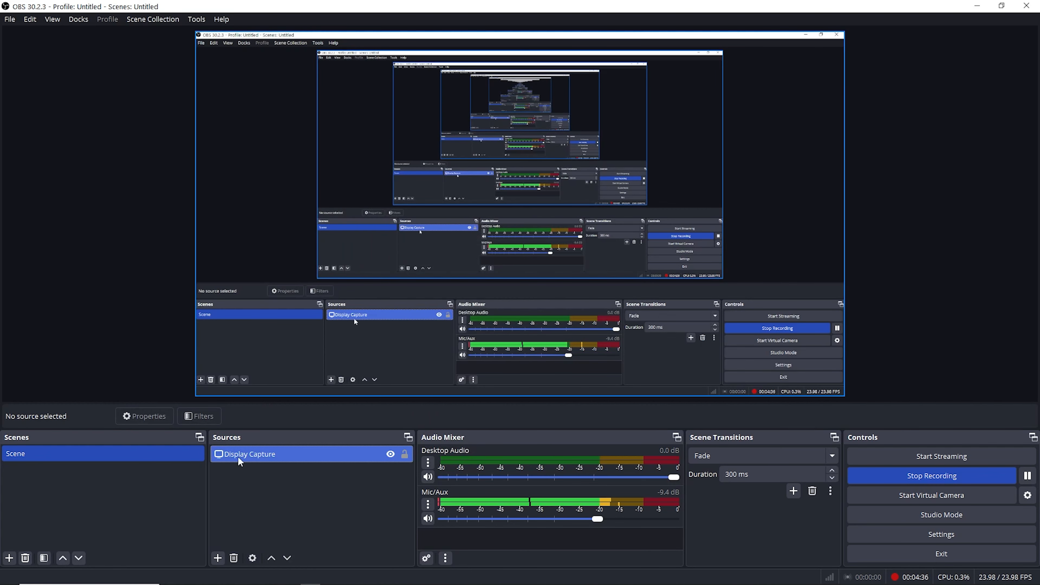
- Add a new visible Video Capture Device source under its default name, accepting its default properties
click(217, 558)
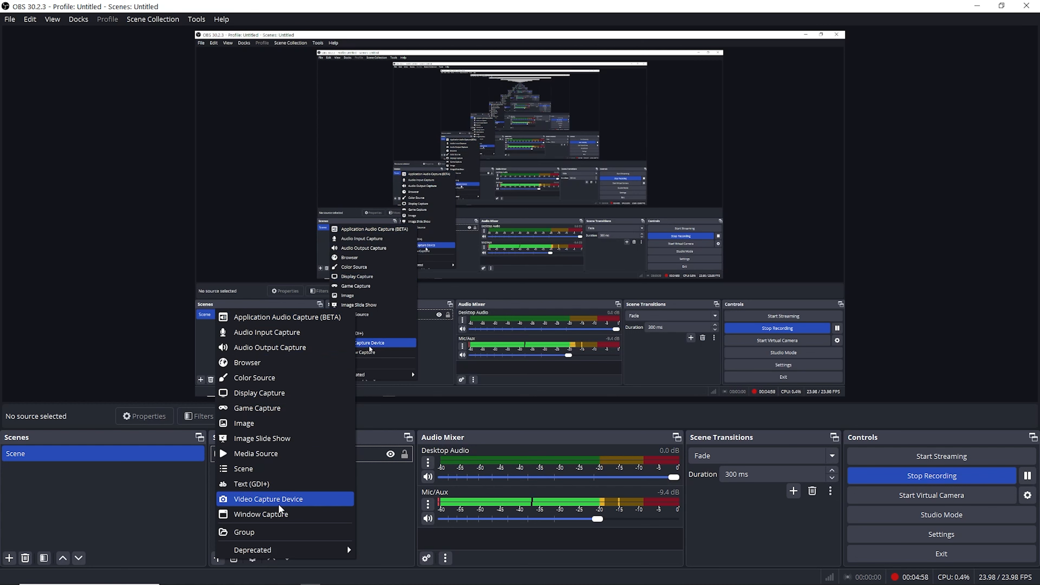
click(322, 500)
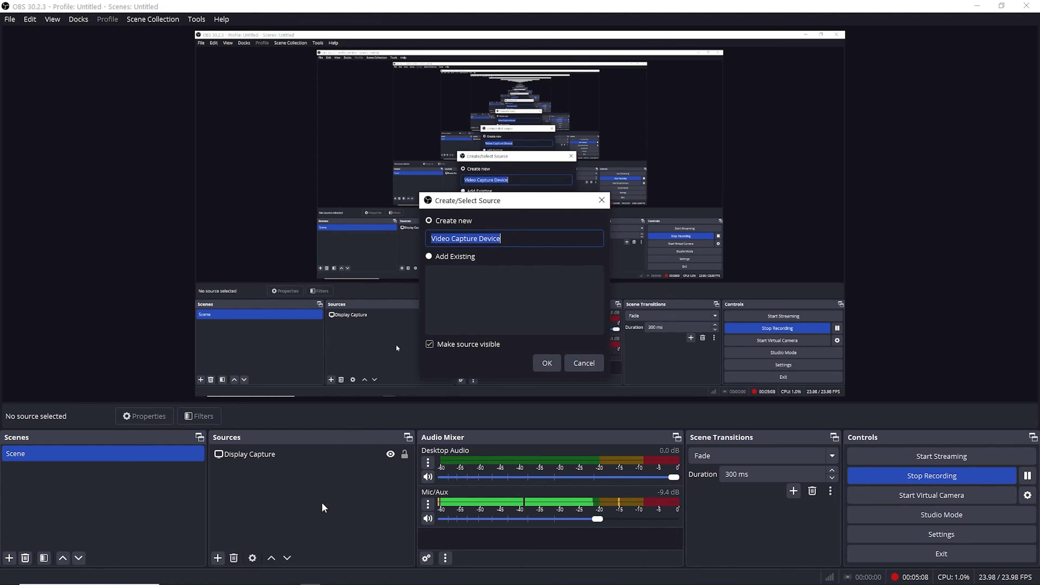
click(547, 363)
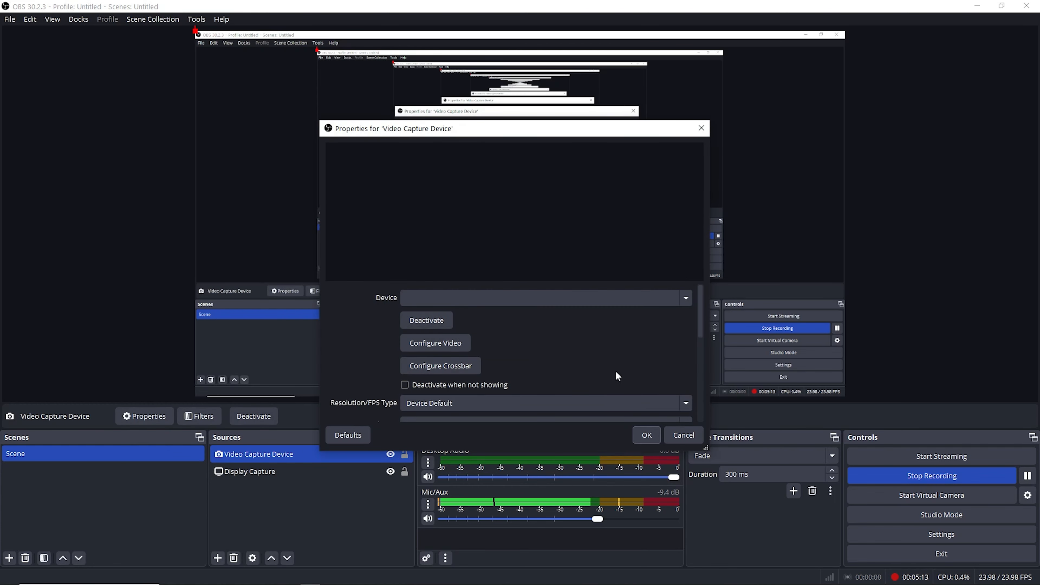
click(647, 434)
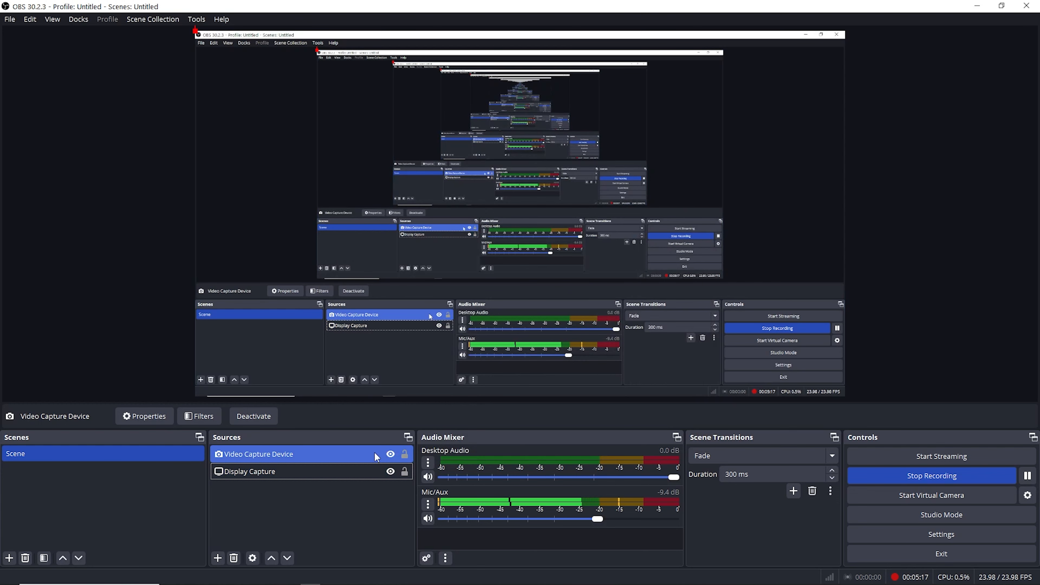
- Reorder the sources so that Display Capture sits above Video Capture Device
ctrl+click(271, 471)
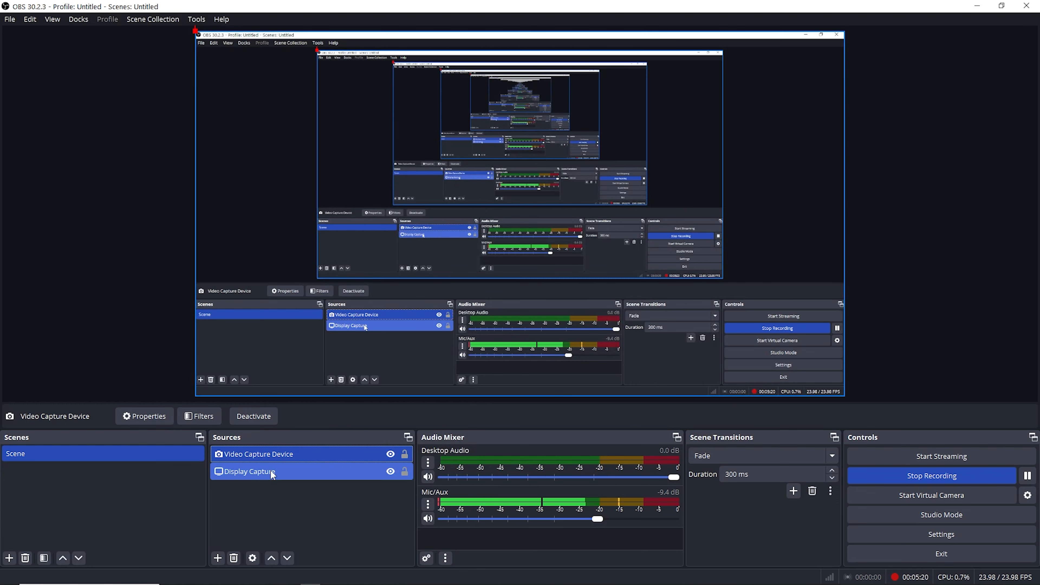
click(271, 471)
drag(272, 469, 278, 456)
click(275, 473)
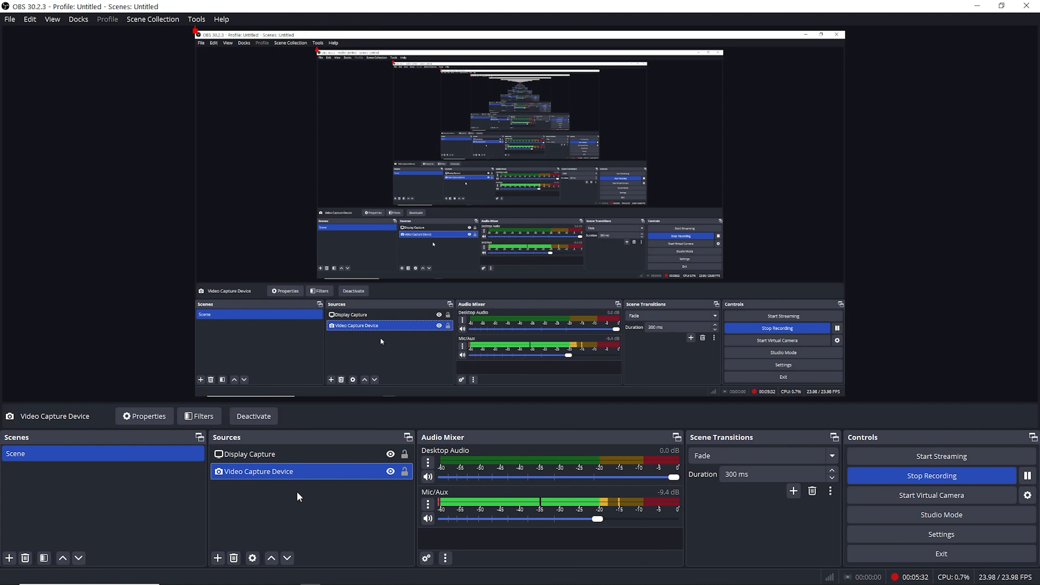
- Remove the Video Capture Device source again, leaving only Display Capture in the scene
right_click(328, 477)
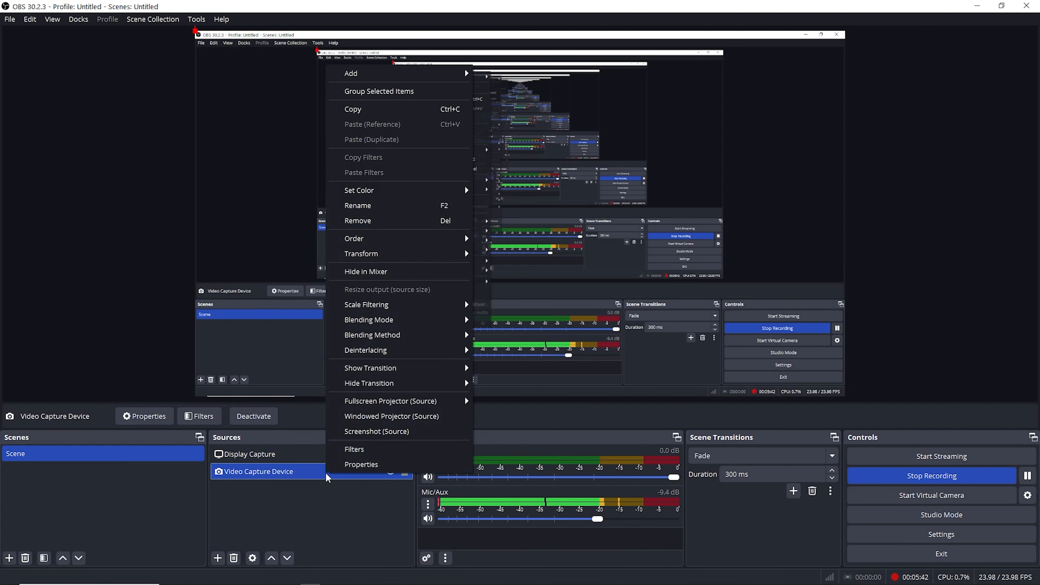
click(376, 223)
click(575, 306)
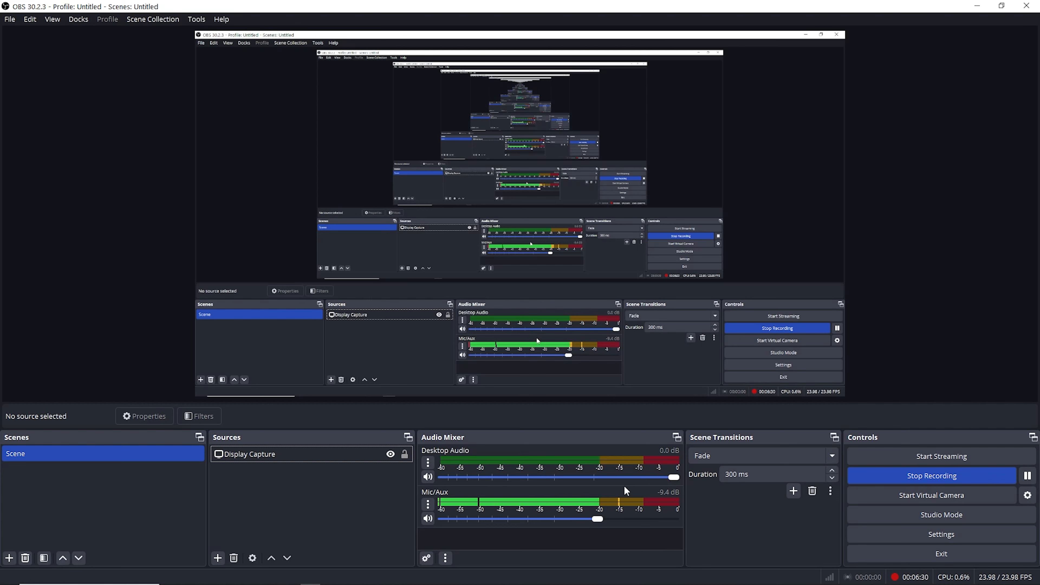
- Examine the Appearance, Stream, Output, Audio and Video settings, including the Mic/Auxiliary Audio device options, and close the settings
click(907, 544)
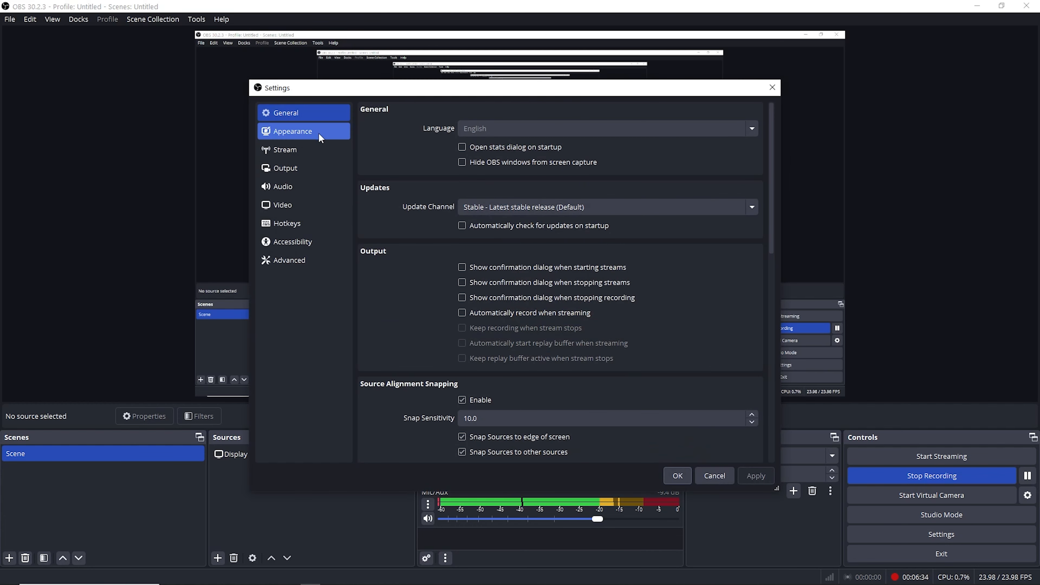
click(286, 134)
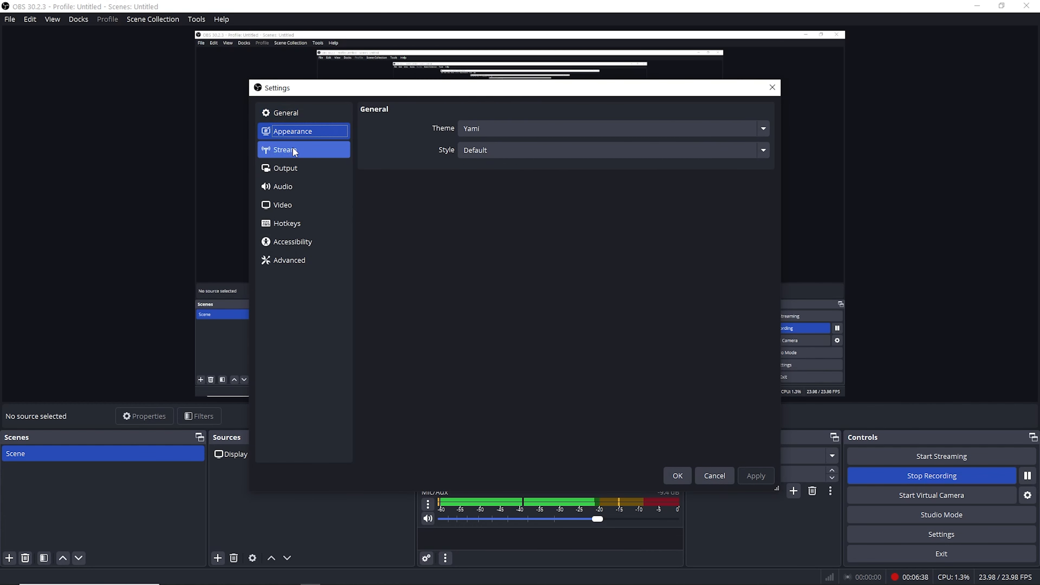
click(303, 152)
click(308, 165)
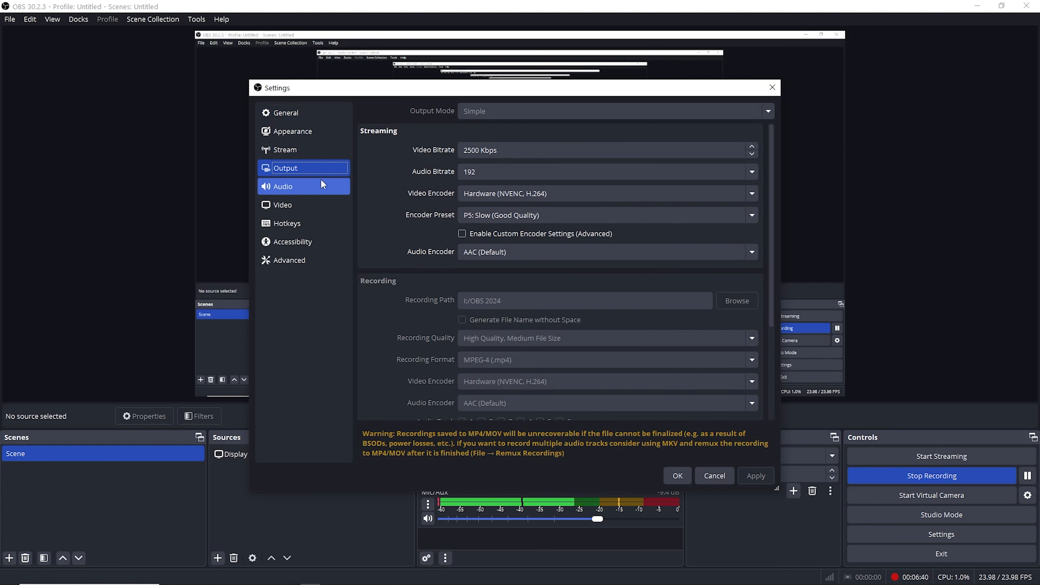
click(291, 187)
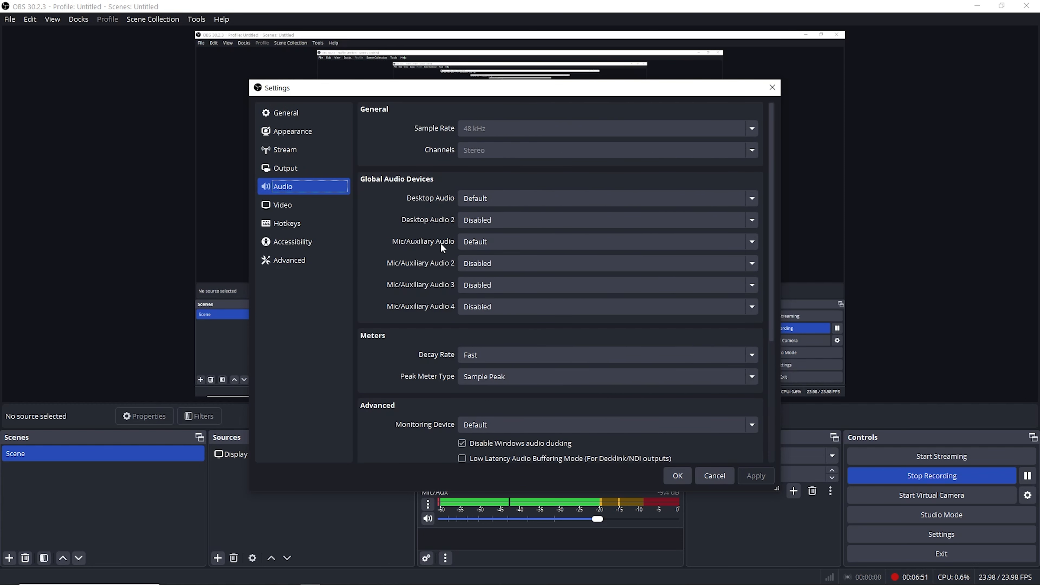
click(480, 242)
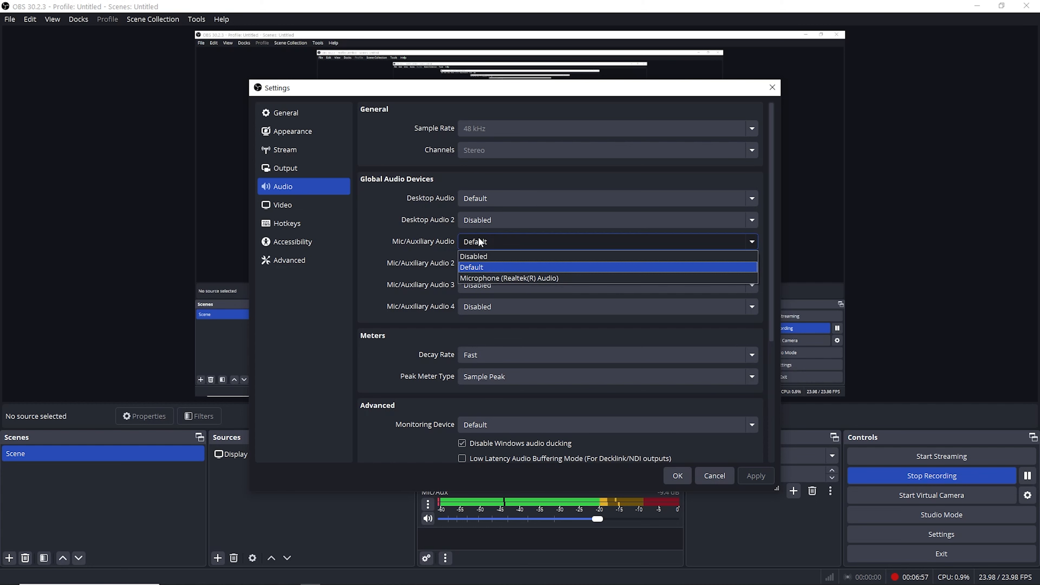
click(494, 267)
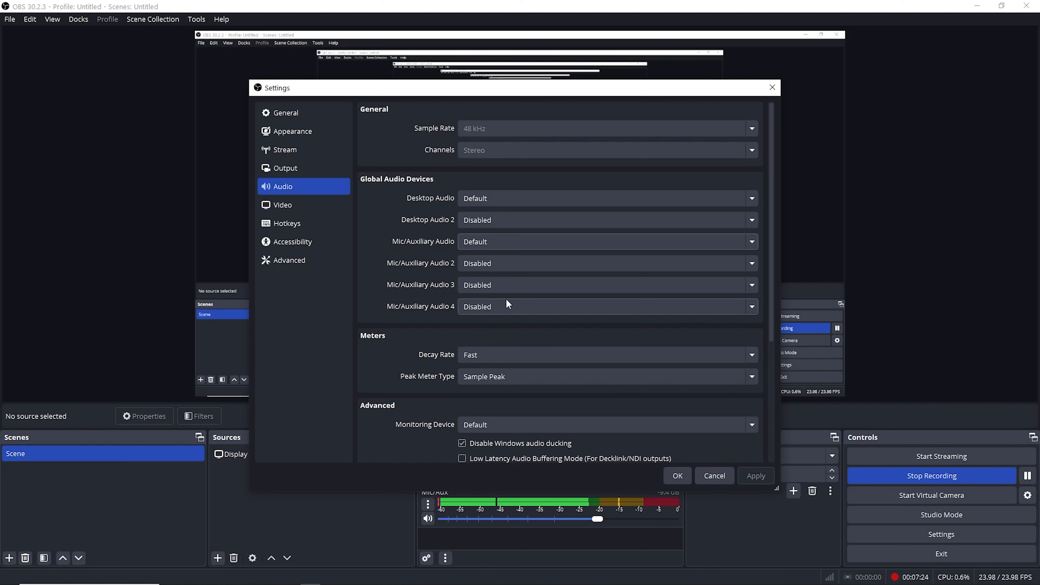
click(295, 204)
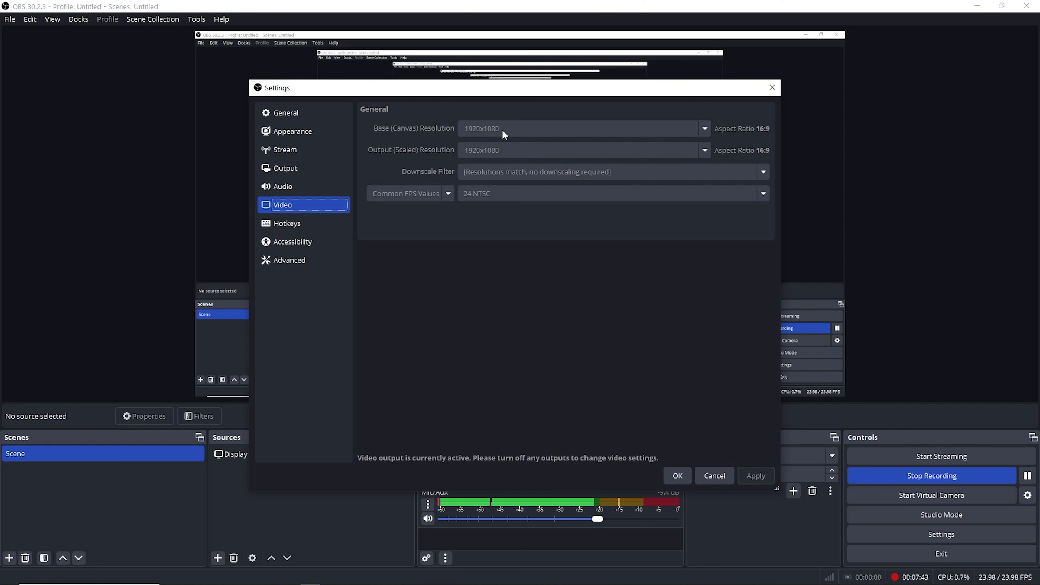
click(772, 87)
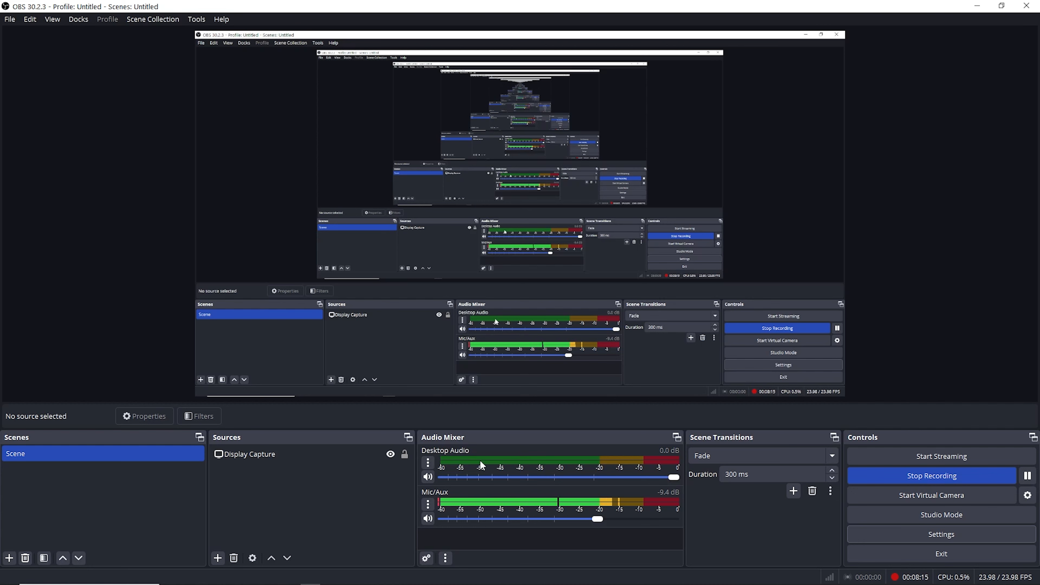
- Mute and unmute the Desktop Audio channel twice in the audio mixer, leaving it unmuted
click(428, 476)
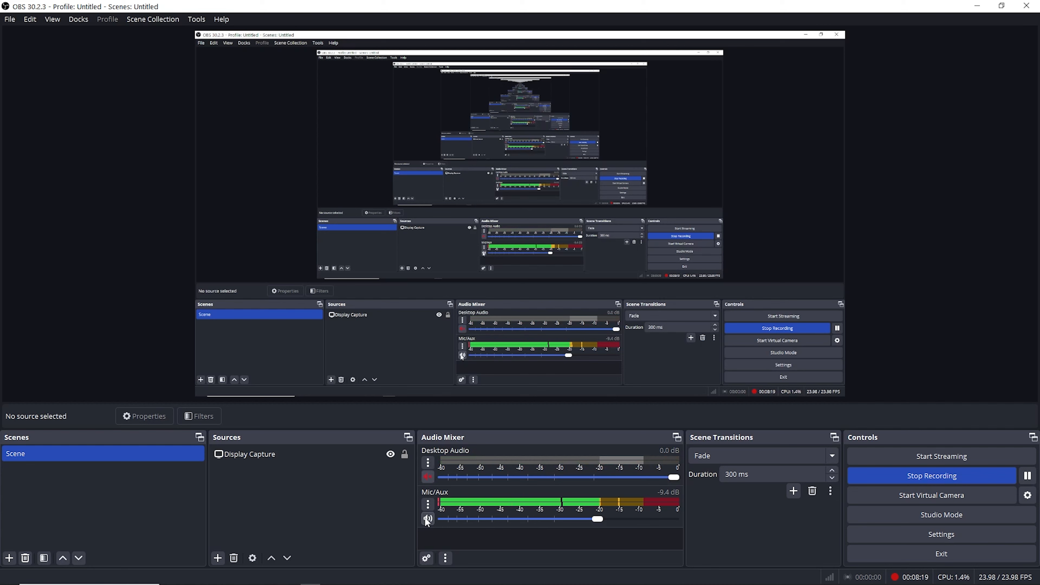
click(428, 476)
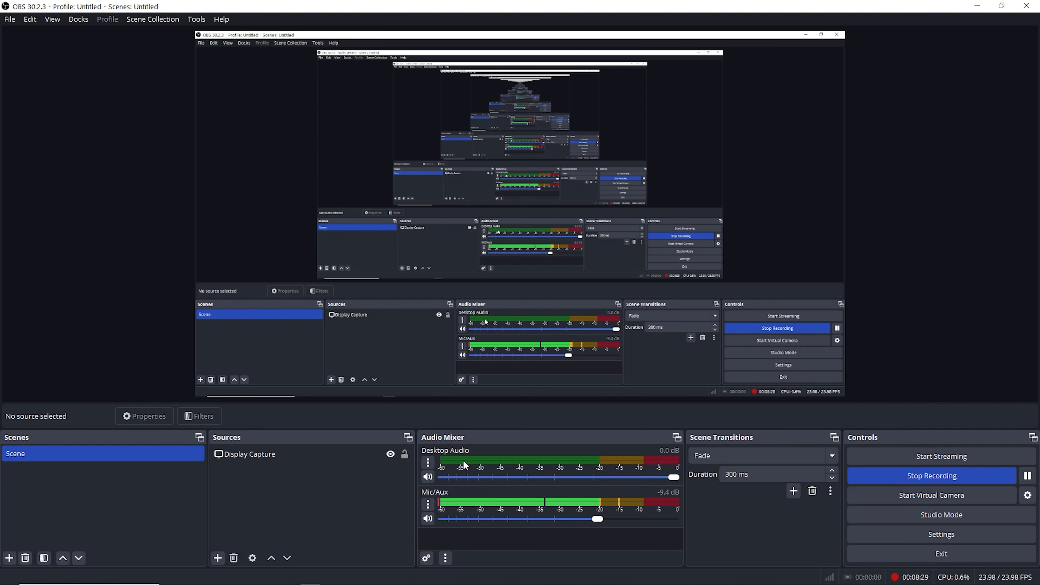
click(429, 476)
click(428, 477)
- Check which input devices are offered in the Mic/Aux properties and close them without changing the device
click(427, 504)
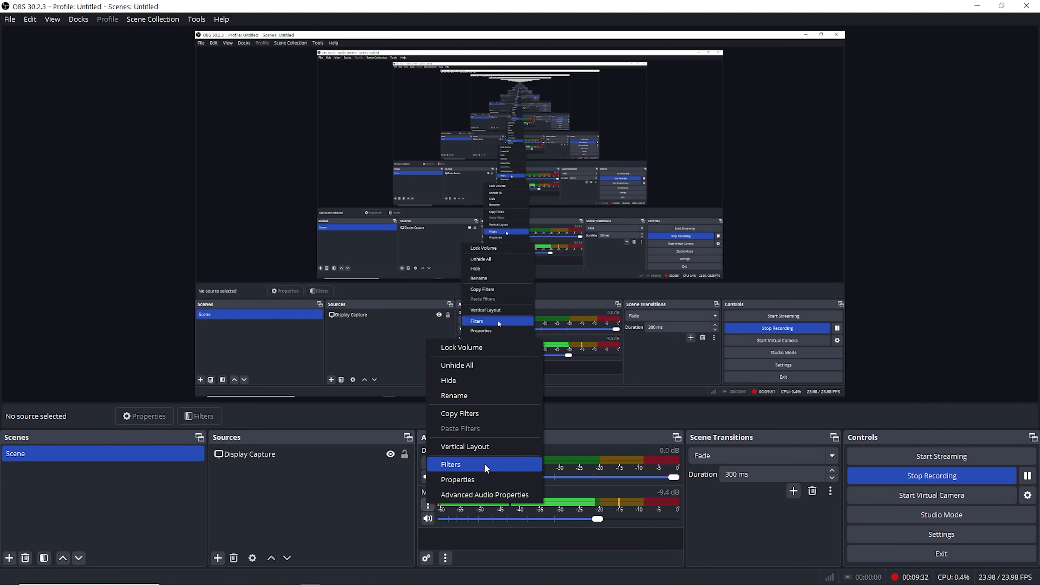
click(472, 480)
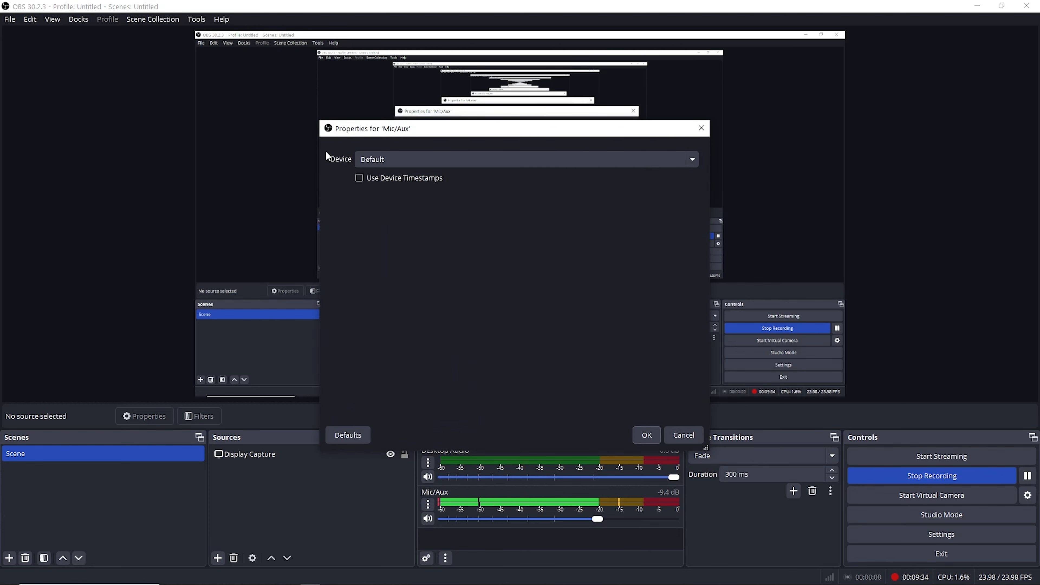
click(410, 165)
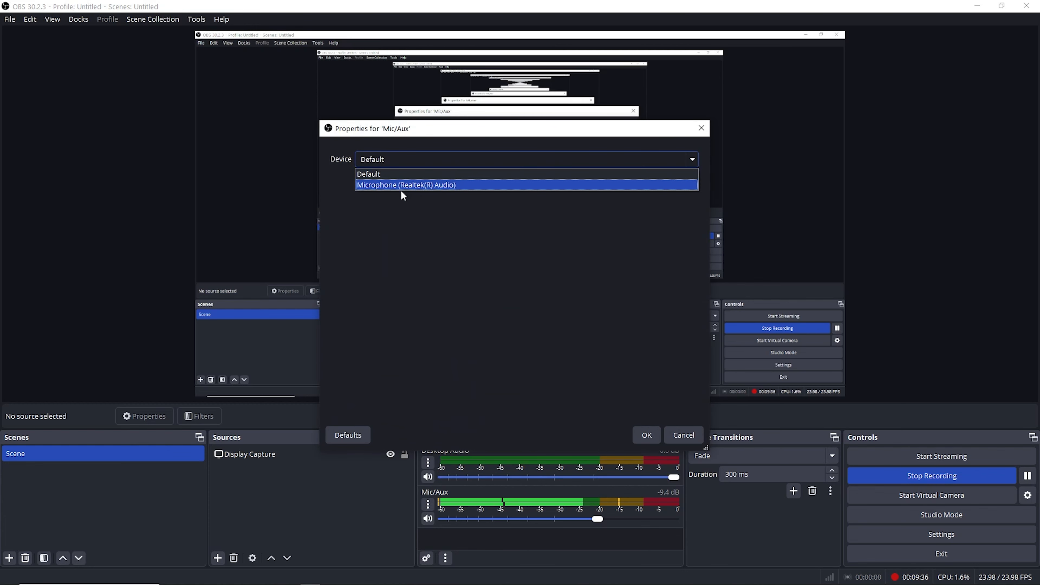
click(443, 216)
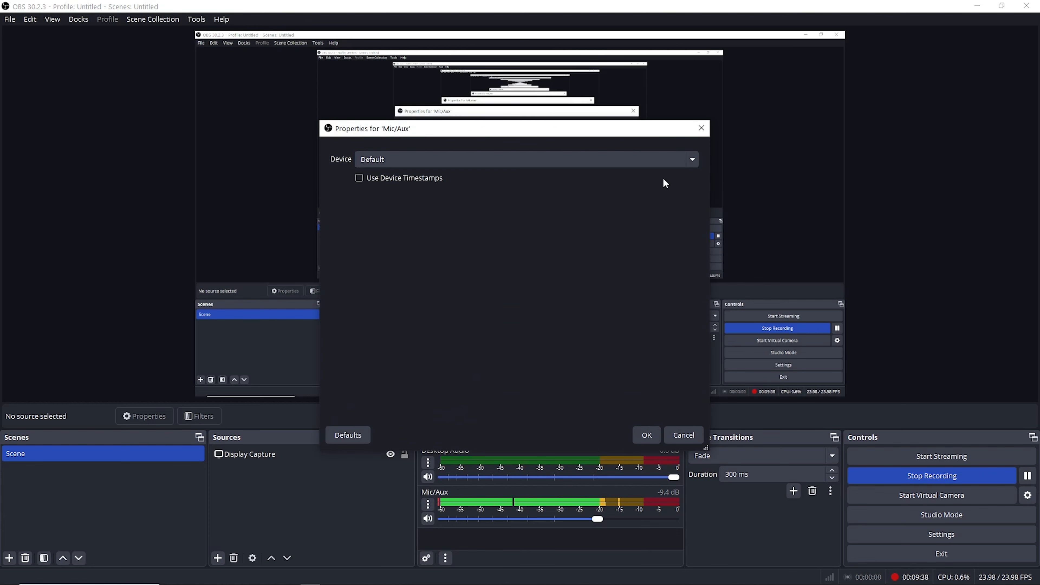
click(701, 128)
- Open the Mic/Aux audio filters and look through the settings of the Noise Gate, Compressor and Limiter filters
click(430, 502)
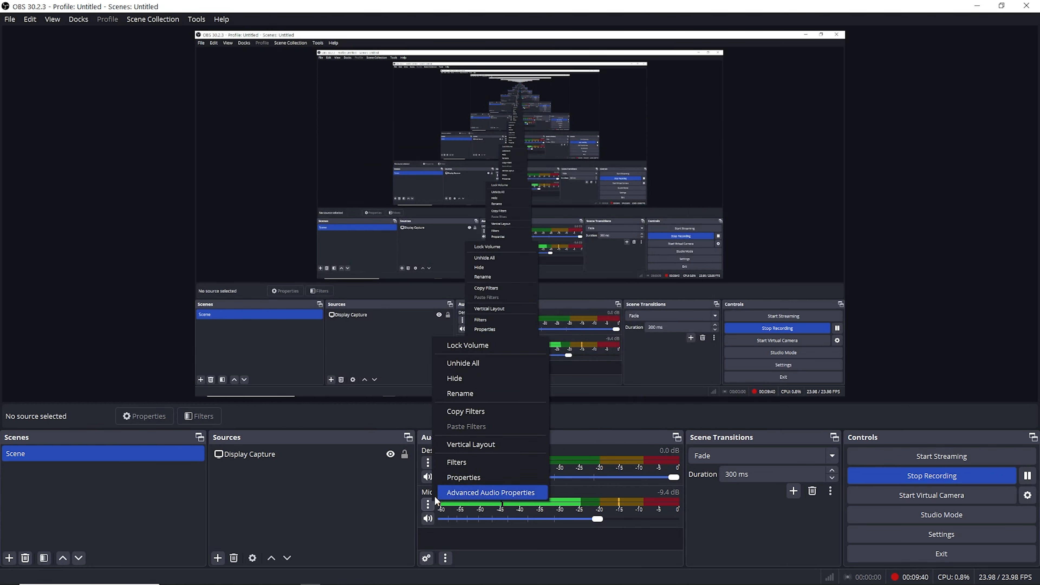
click(462, 461)
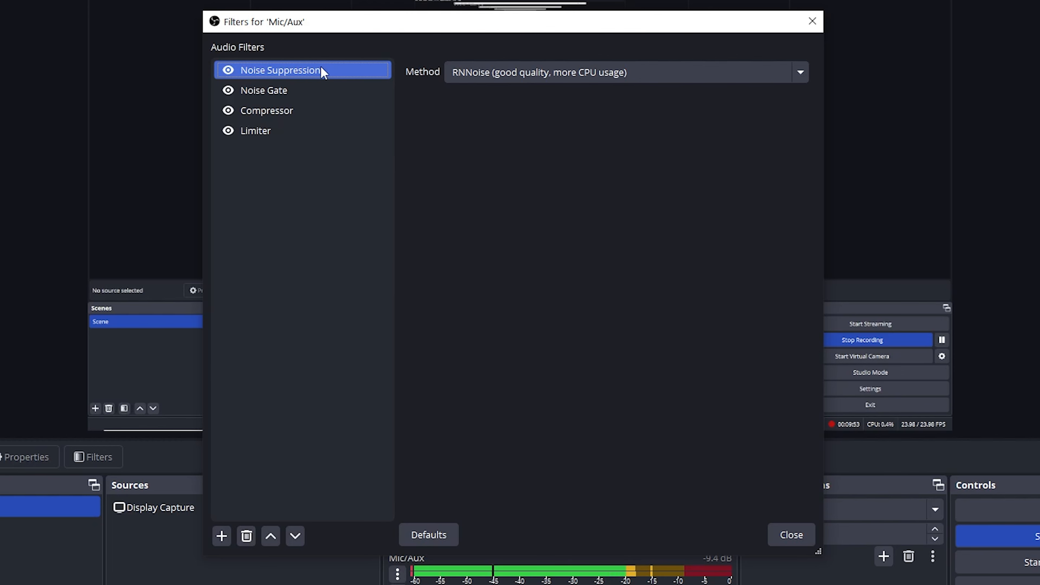
click(289, 92)
click(301, 114)
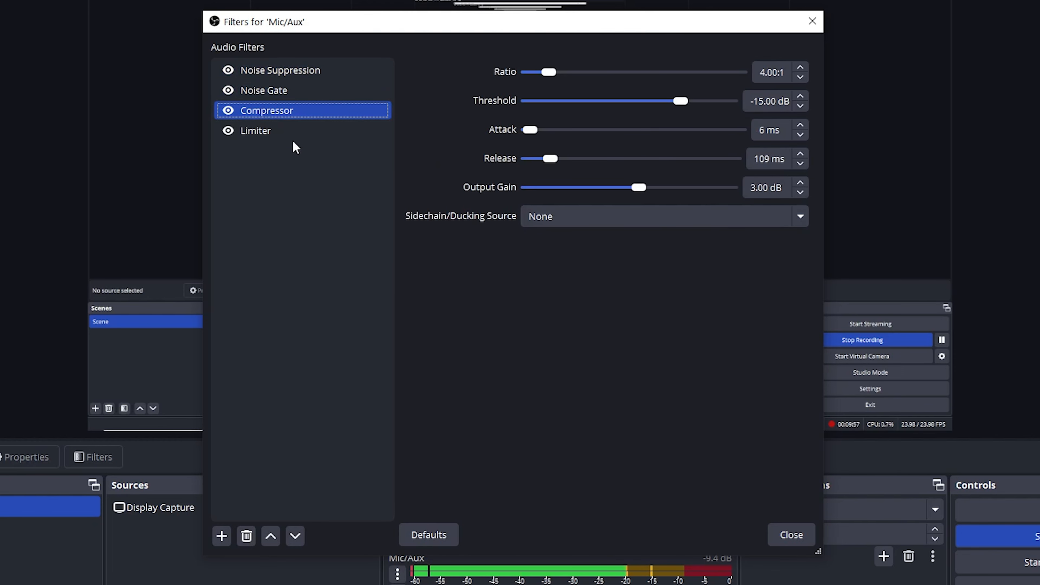
click(296, 132)
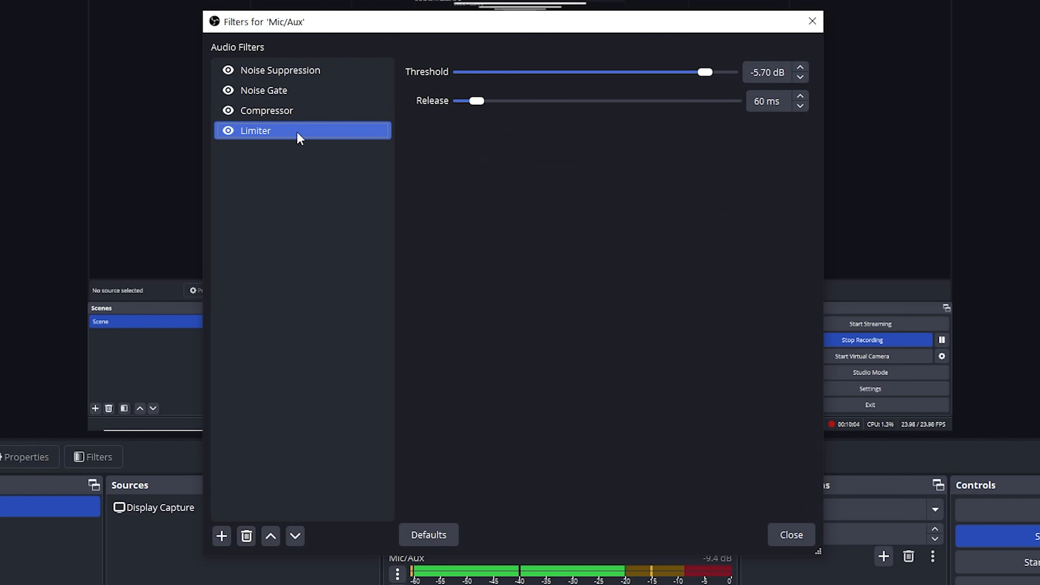
- Check twice which audio filter types can be added to Mic/Aux, dismissing the choices without adding a filter
click(221, 535)
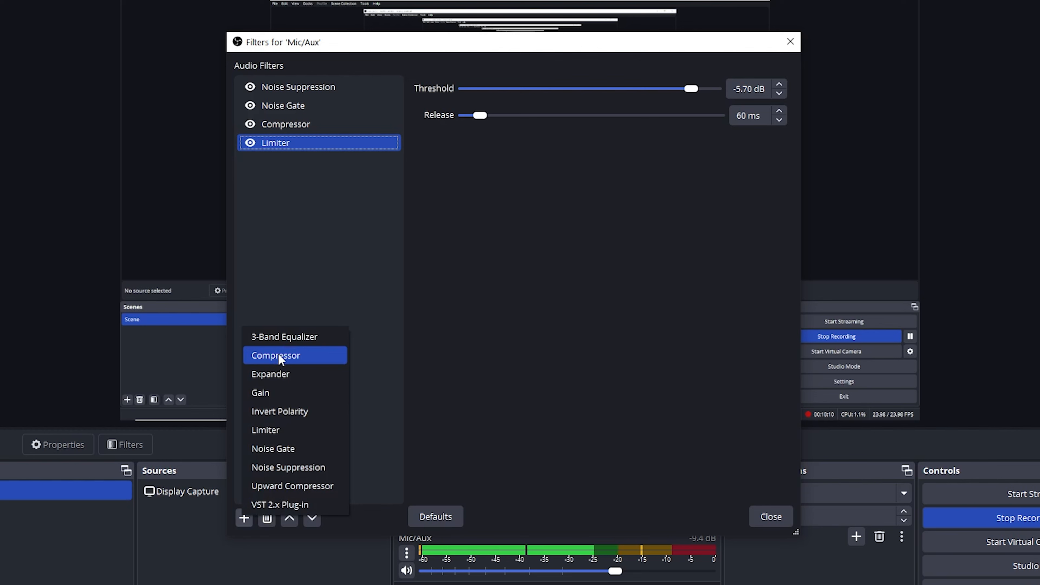
click(320, 242)
click(242, 521)
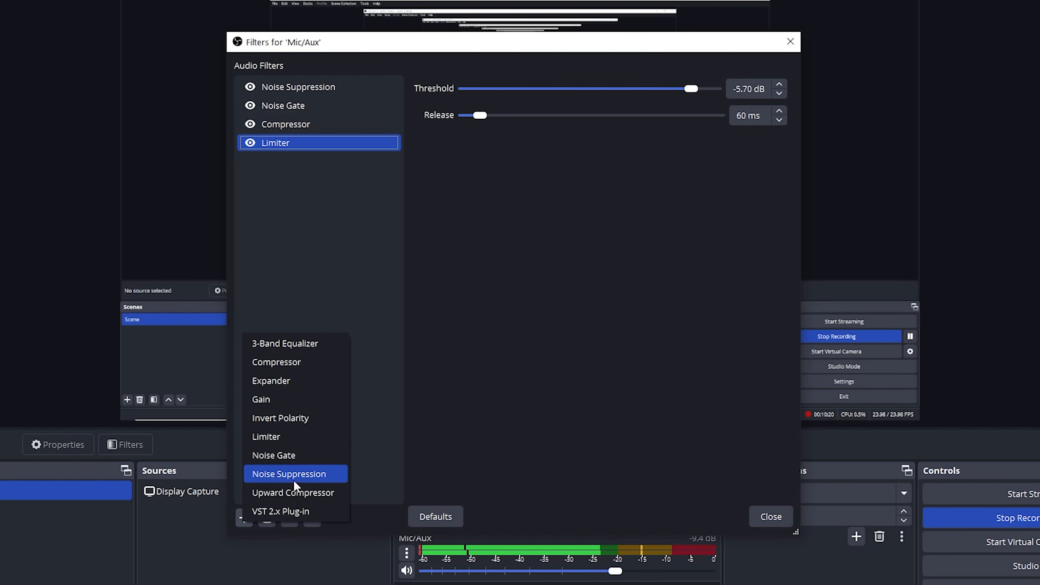
click(325, 229)
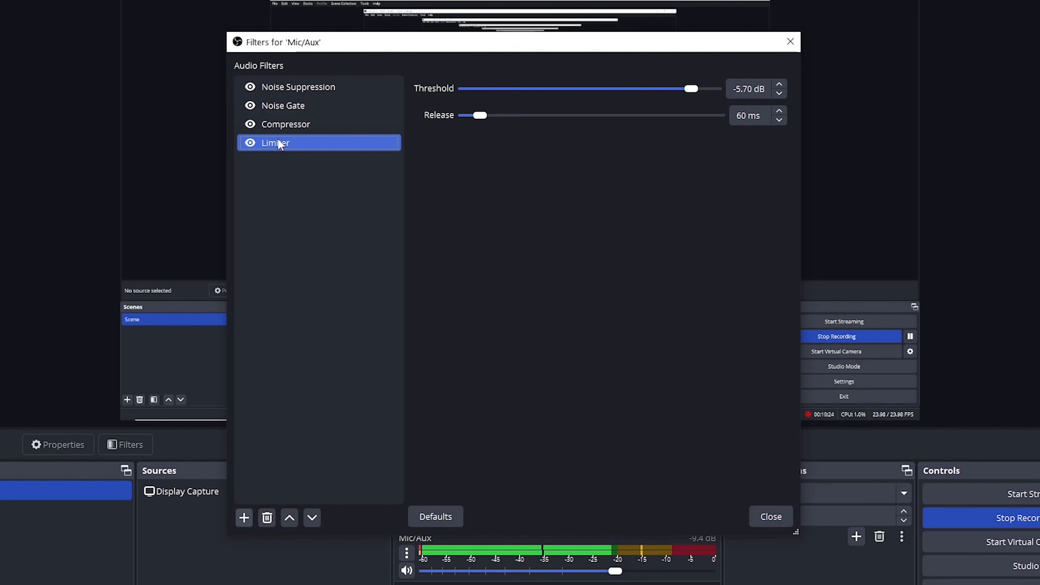
- Check which methods the Noise Suppression filter offers, keeping RNNoise (good quality, more CPU usage)
click(320, 88)
click(575, 89)
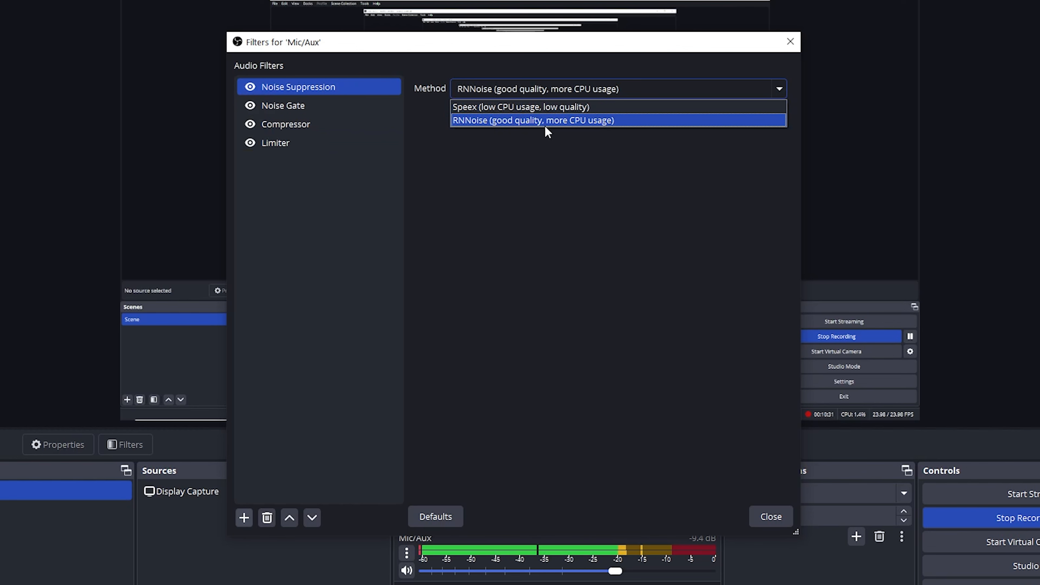
click(639, 138)
- Examine the Noise Gate filter's close and open thresholds and its attack, hold and release times
click(283, 107)
click(757, 89)
click(749, 89)
drag(756, 90, 725, 89)
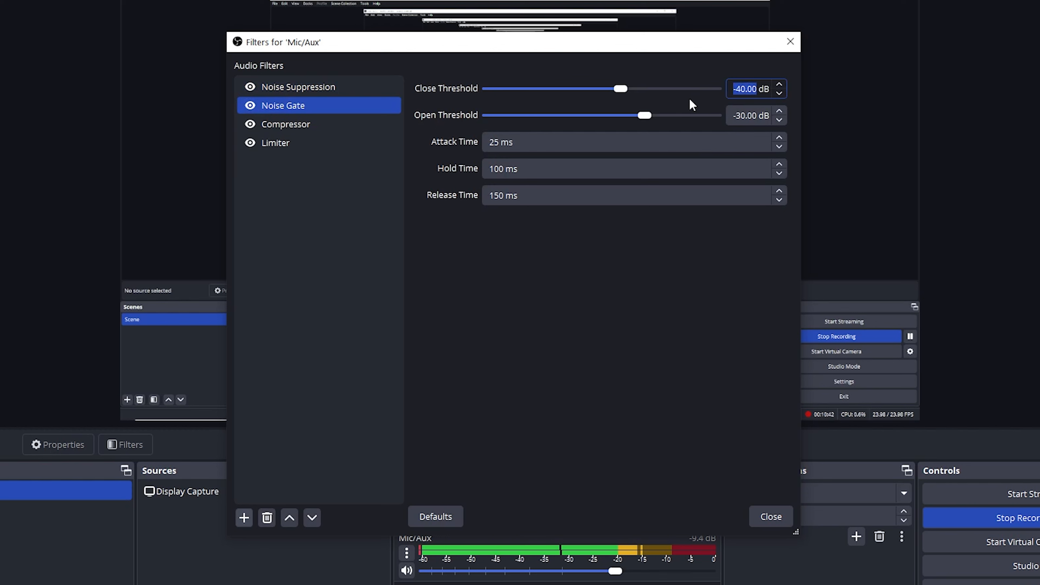
click(733, 90)
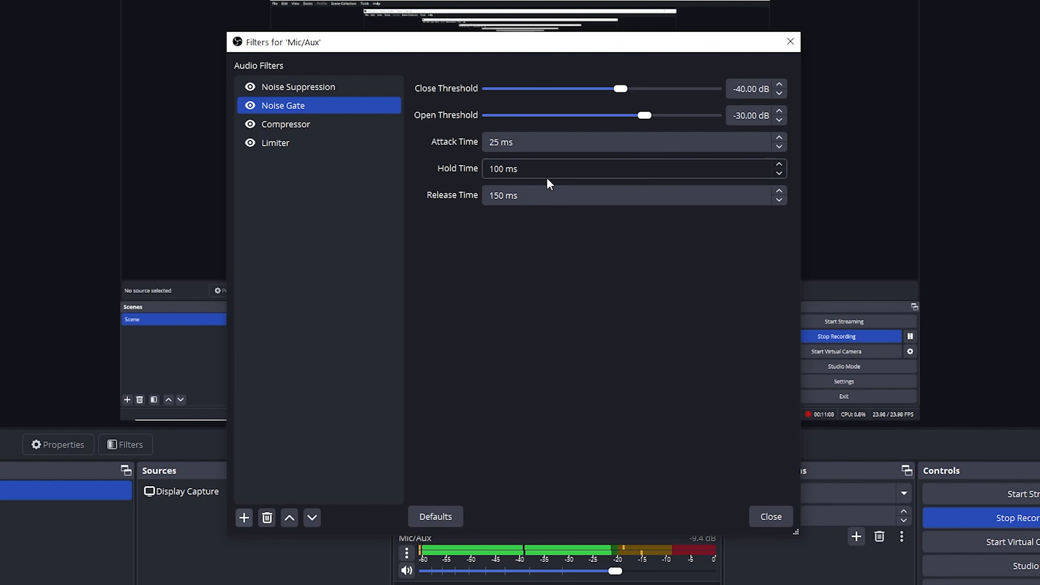
- Examine the Compressor filter's ratio, threshold, attack, release and output gain settings
click(287, 125)
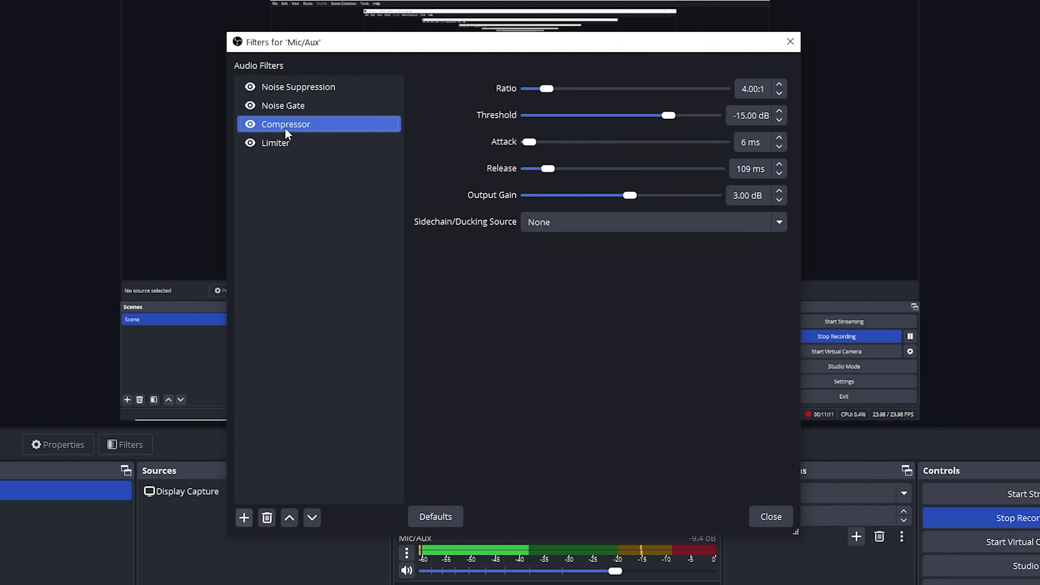